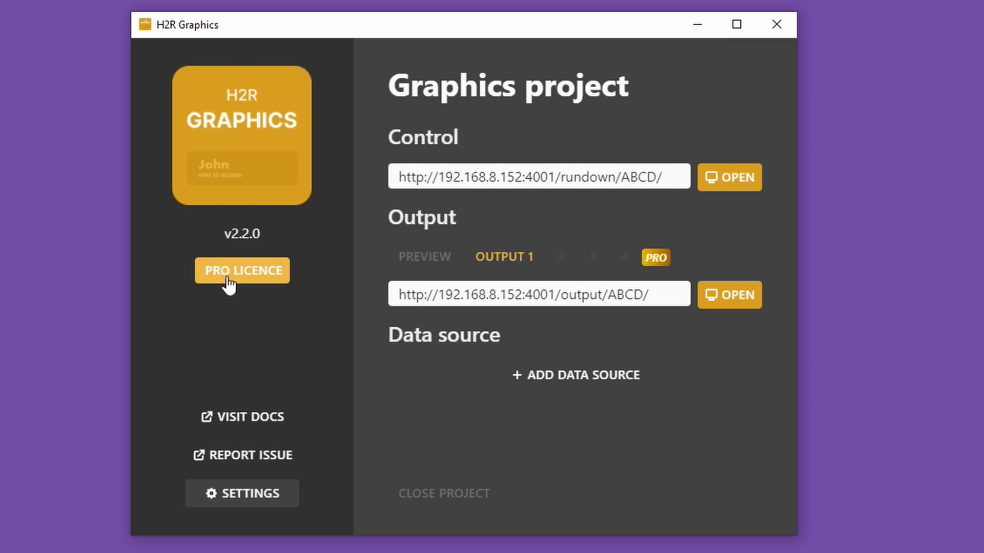
- Activate the Pro licence by entering the licence key, and close the licence window
{"action": "left_click_drag", "start_coordinate": [100, 503], "coordinate": [430, 151]}
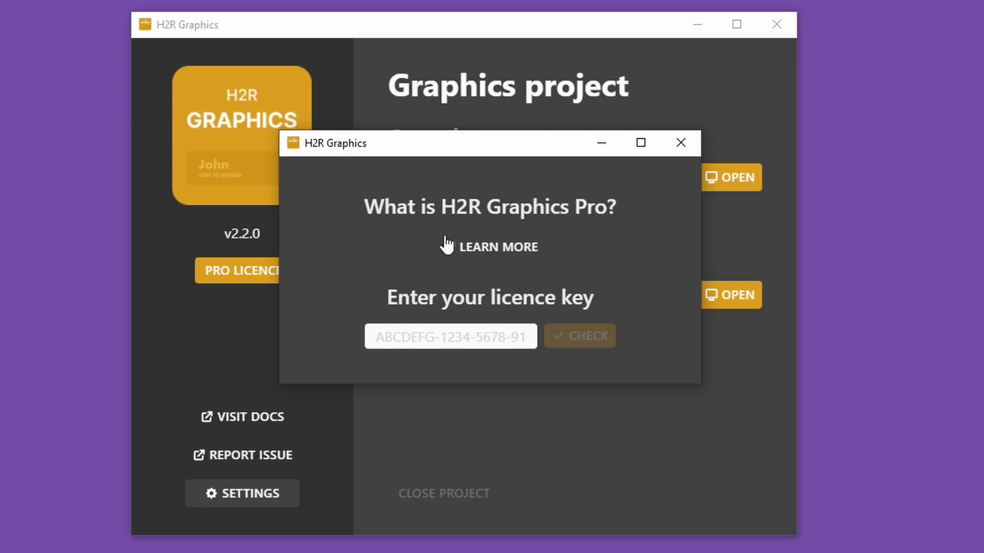
{"action": "left_click", "coordinate": [410, 331]}
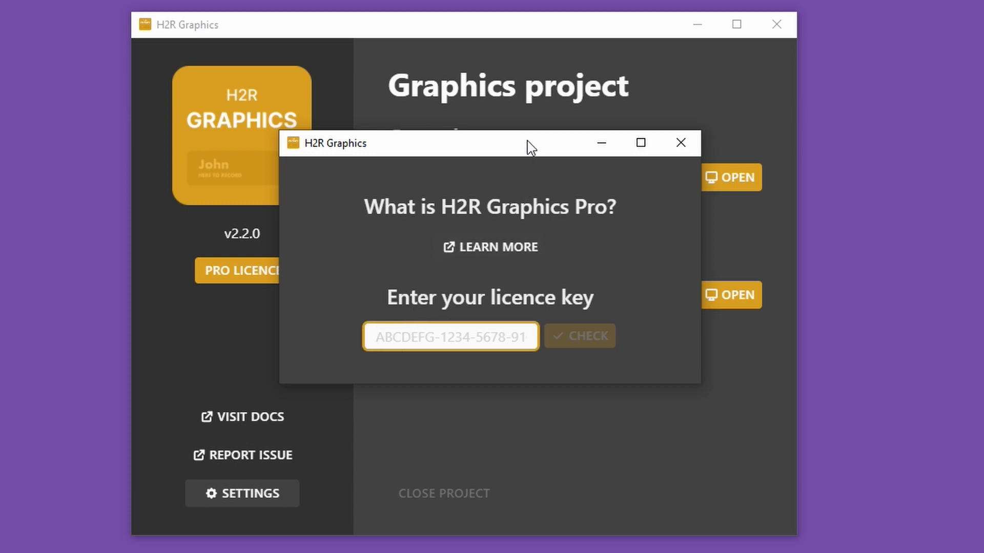
{"action": "left_click_drag", "start_coordinate": [538, 152], "coordinate": [0, 176]}
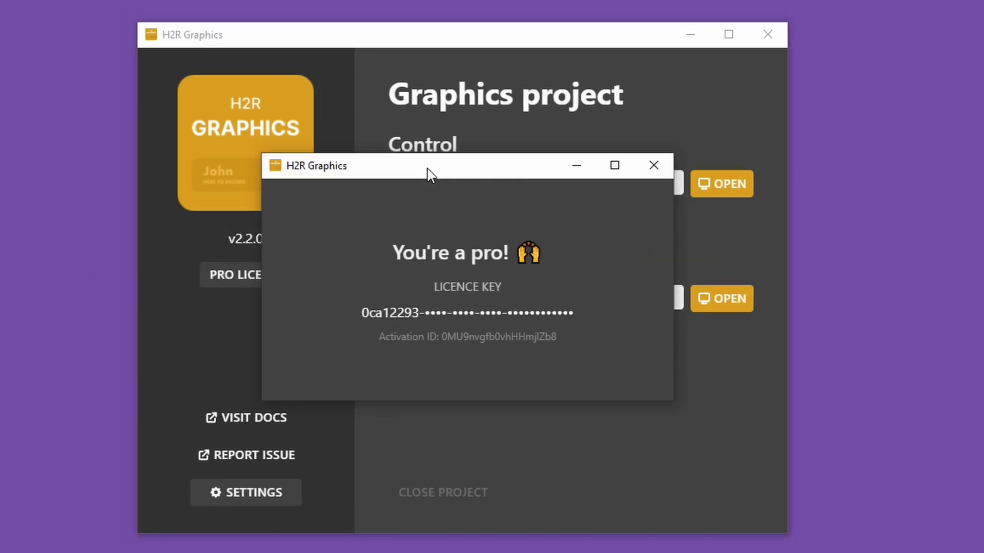
{"action": "left_click", "coordinate": [657, 170]}
- Open the project's rundown control window, minimize the project launcher and bring the rundown fully into view
{"action": "left_click", "coordinate": [730, 186]}
{"action": "left_click_drag", "start_coordinate": [370, 38], "coordinate": [340, 43]}
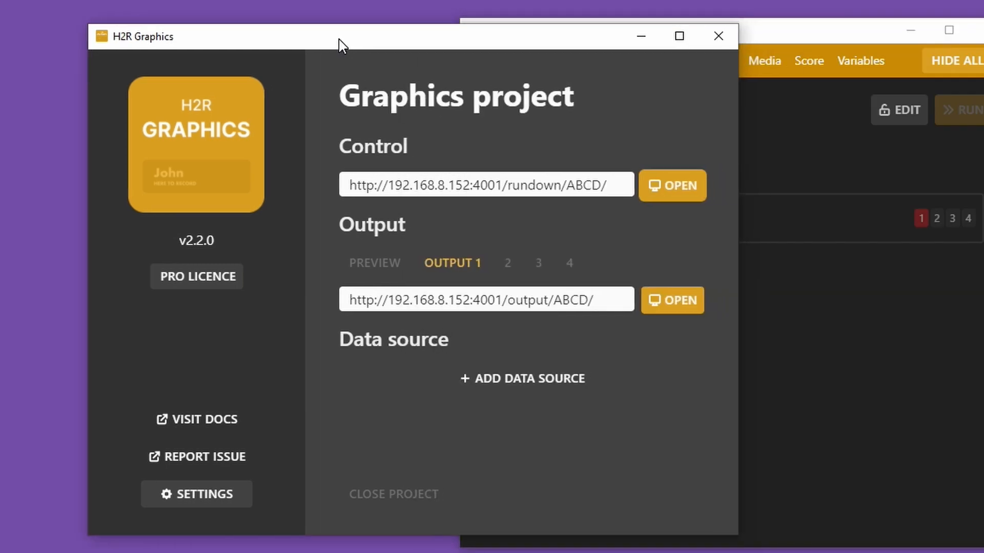
{"action": "left_click", "coordinate": [642, 39]}
{"action": "left_click_drag", "start_coordinate": [720, 33], "coordinate": [434, 16]}
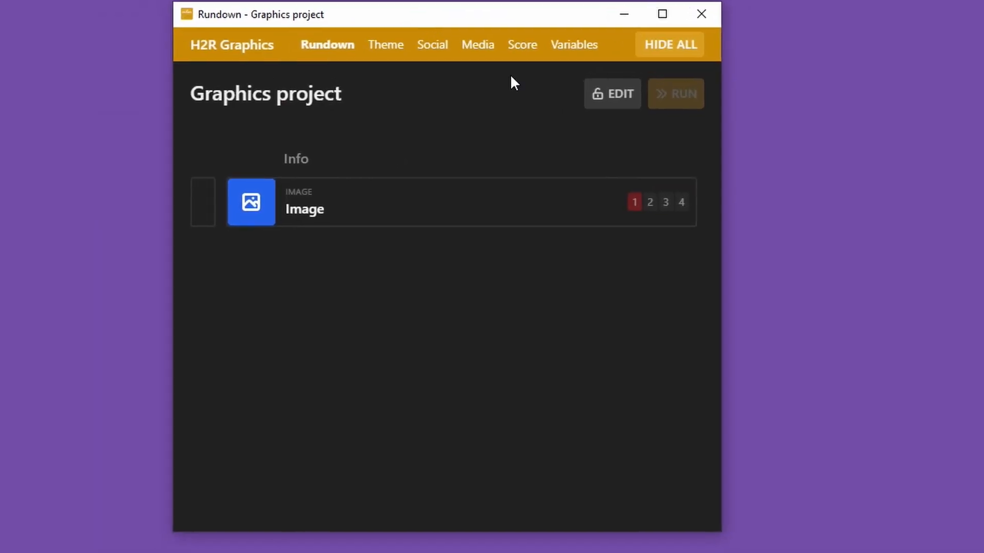
- Unlock the rundown for editing and add a Big timer graphic to it
{"action": "left_click", "coordinate": [599, 97]}
{"action": "left_click", "coordinate": [564, 100]}
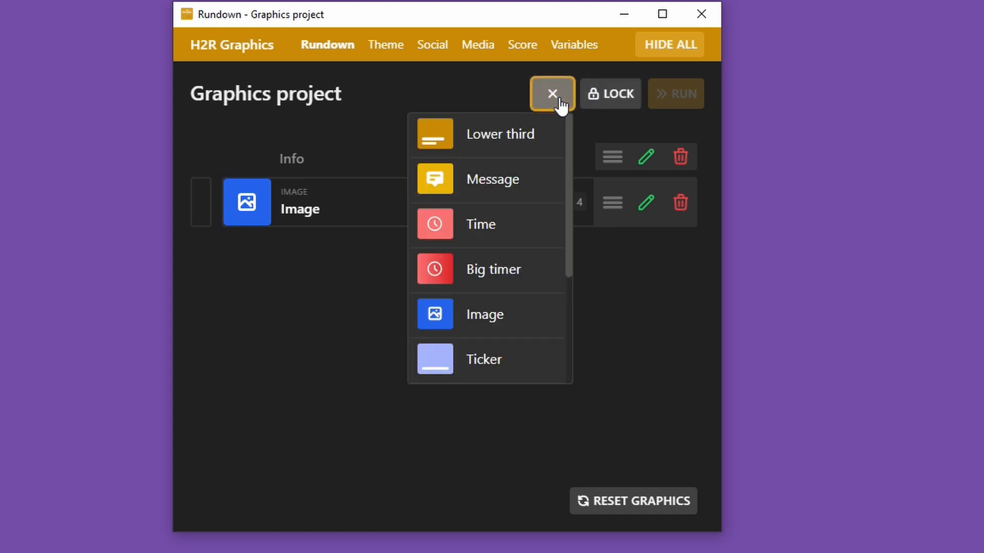
{"action": "left_click", "coordinate": [518, 274]}
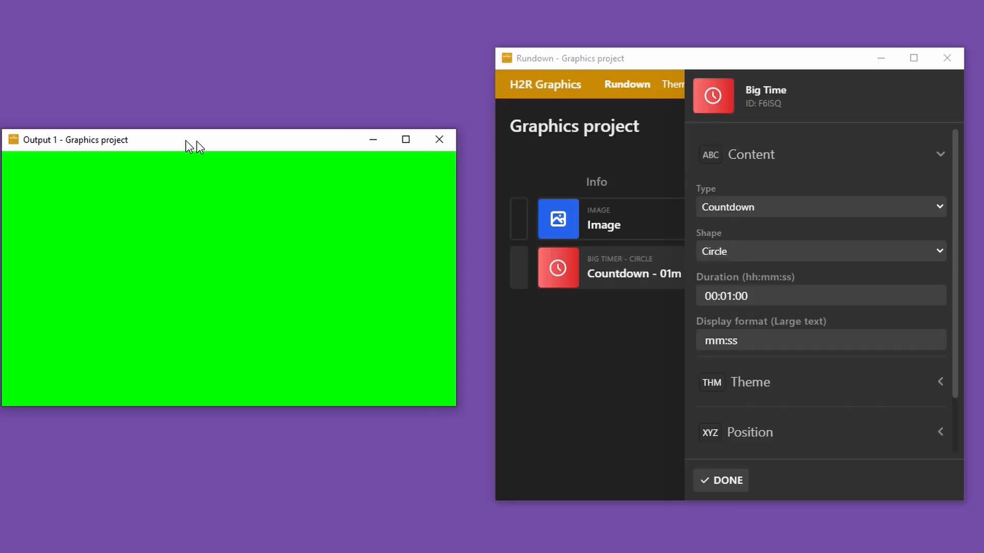
- Arrange the Output 1 window beside the rundown, finish the Big timer's settings and start its countdown on the output
{"action": "left_click_drag", "start_coordinate": [191, 139], "coordinate": [215, 126]}
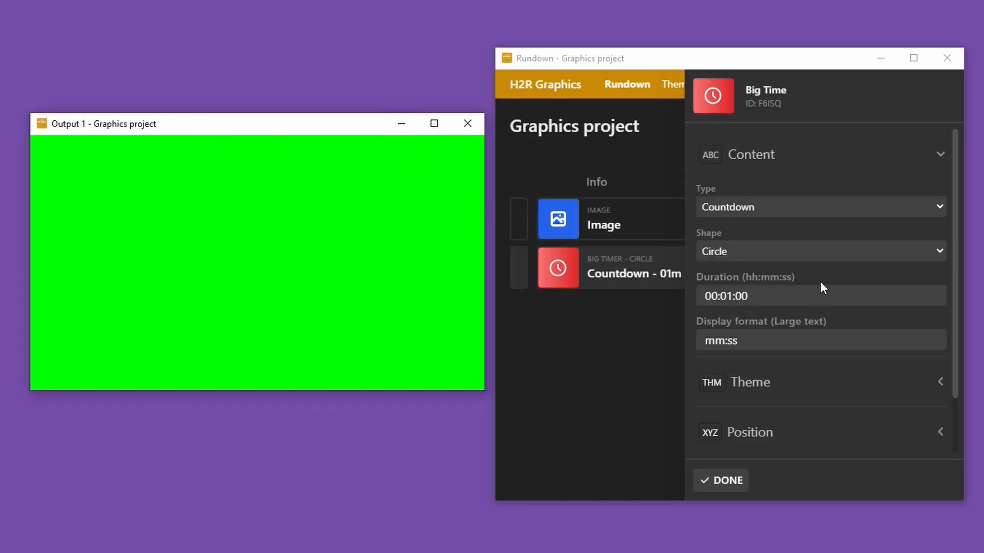
{"action": "scroll", "coordinate": [753, 302], "scroll_direction": "down", "scroll_amount": 2}
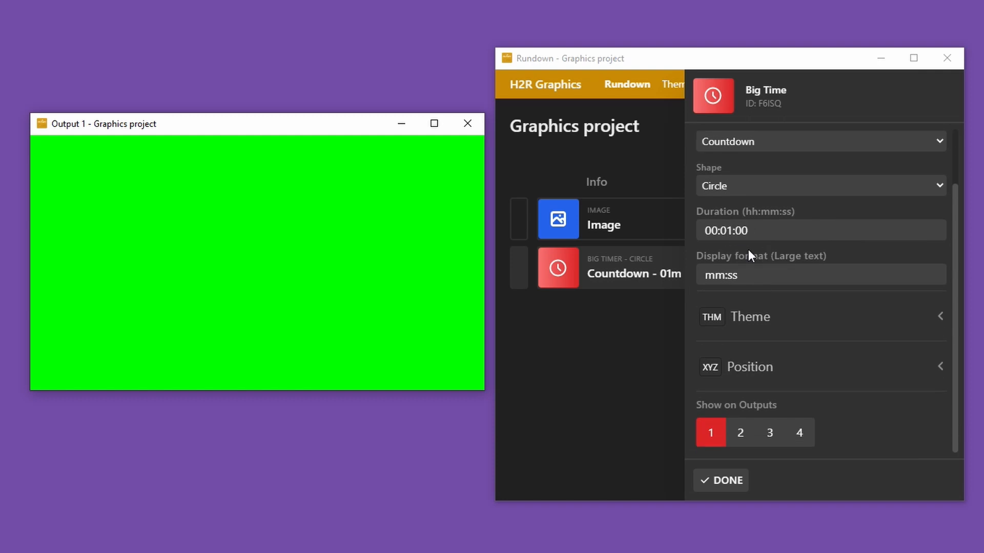
{"action": "scroll", "coordinate": [748, 250], "scroll_direction": "up", "scroll_amount": 2}
{"action": "left_click", "coordinate": [724, 490]}
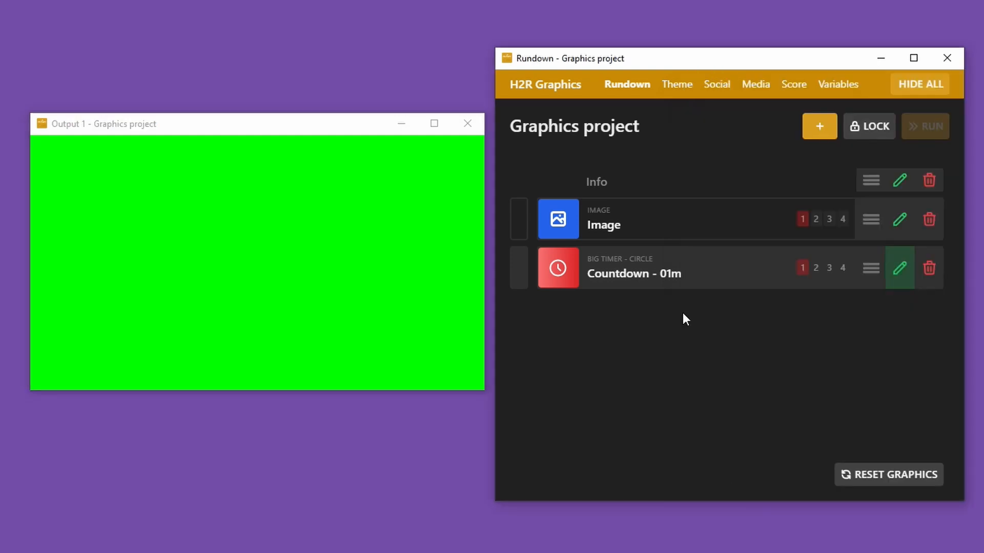
{"action": "left_click", "coordinate": [683, 269]}
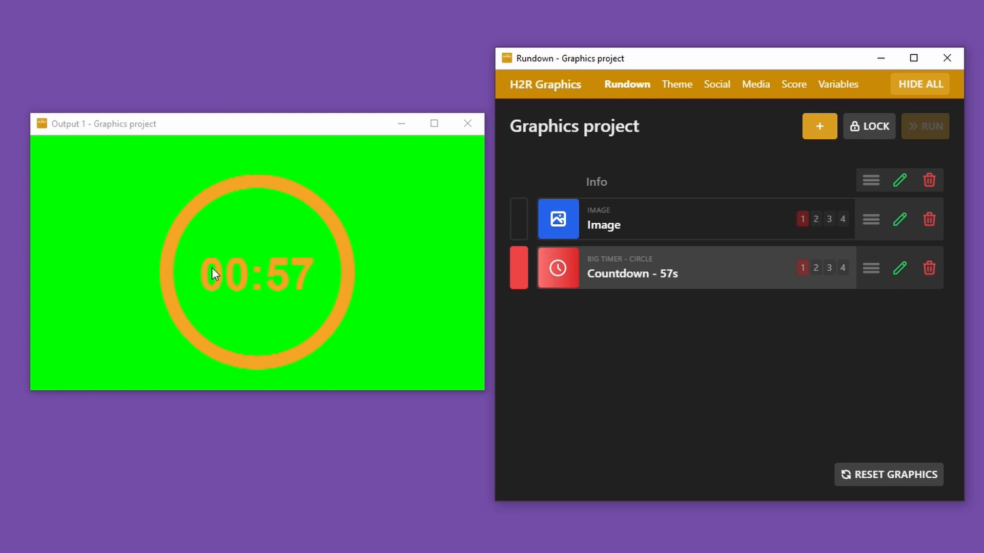
- Try the Line and Mask shapes on the Big timer, and set its shape back to Circle
{"action": "left_click", "coordinate": [899, 269]}
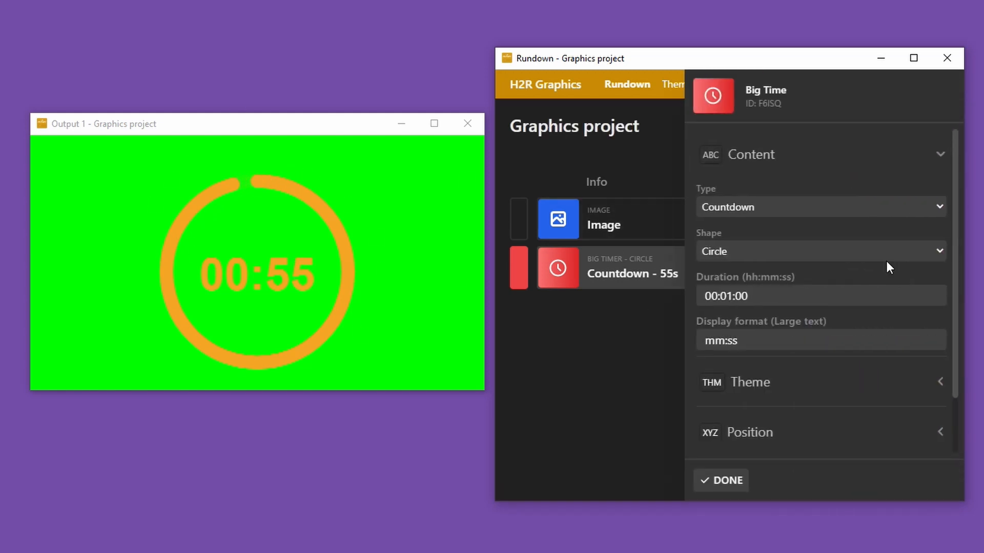
{"action": "left_click", "coordinate": [755, 251]}
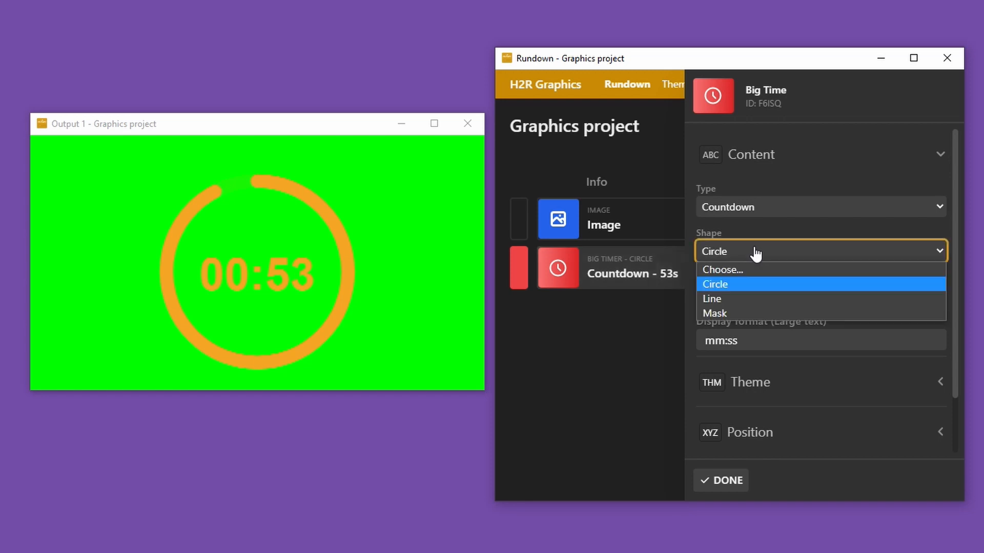
{"action": "left_click", "coordinate": [744, 298]}
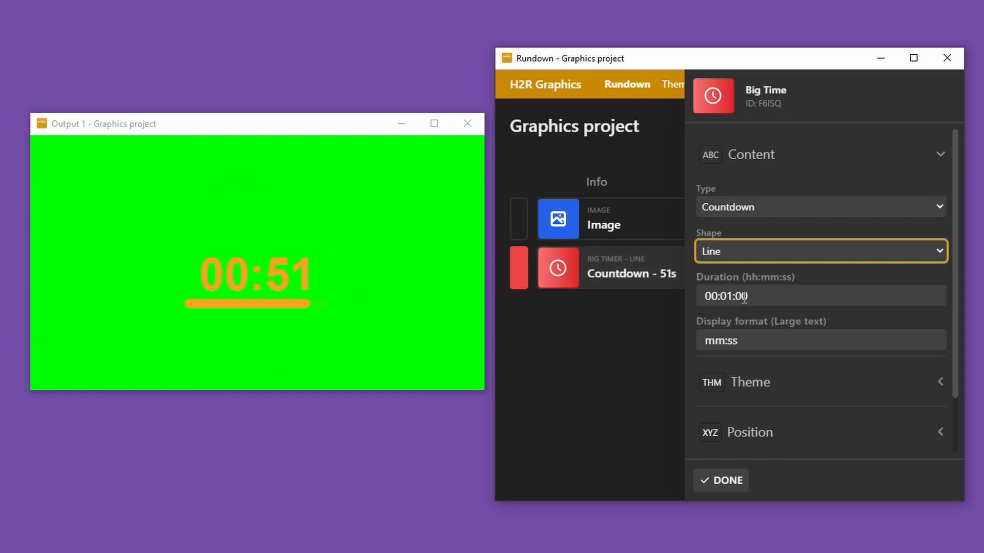
{"action": "left_click", "coordinate": [751, 252]}
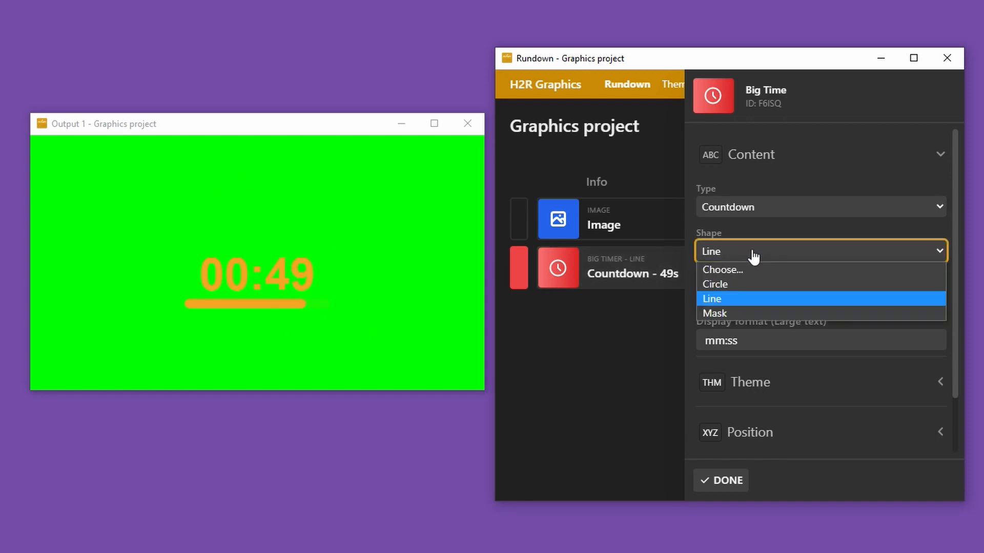
{"action": "left_click", "coordinate": [736, 312]}
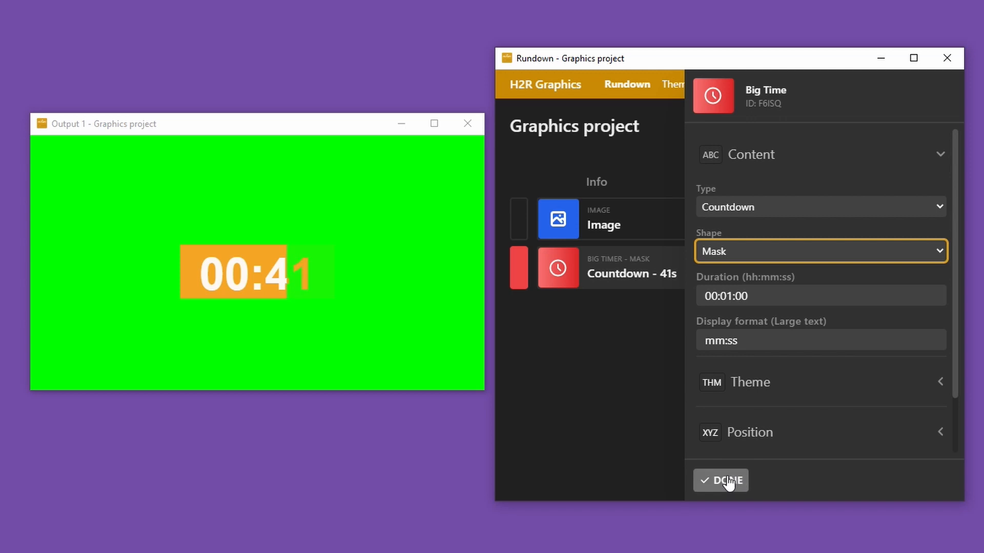
{"action": "left_click", "coordinate": [738, 251]}
{"action": "left_click", "coordinate": [733, 281]}
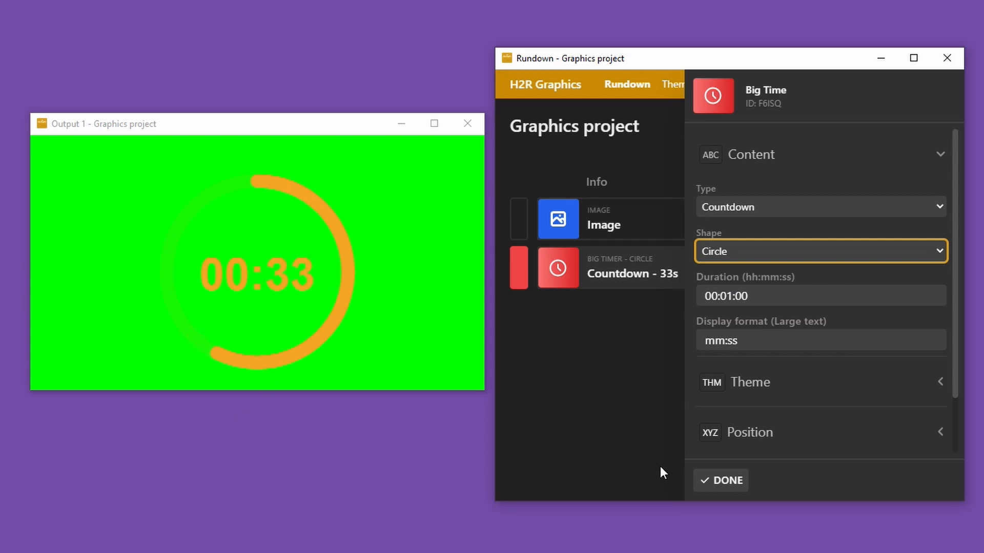
{"action": "left_click", "coordinate": [724, 482]}
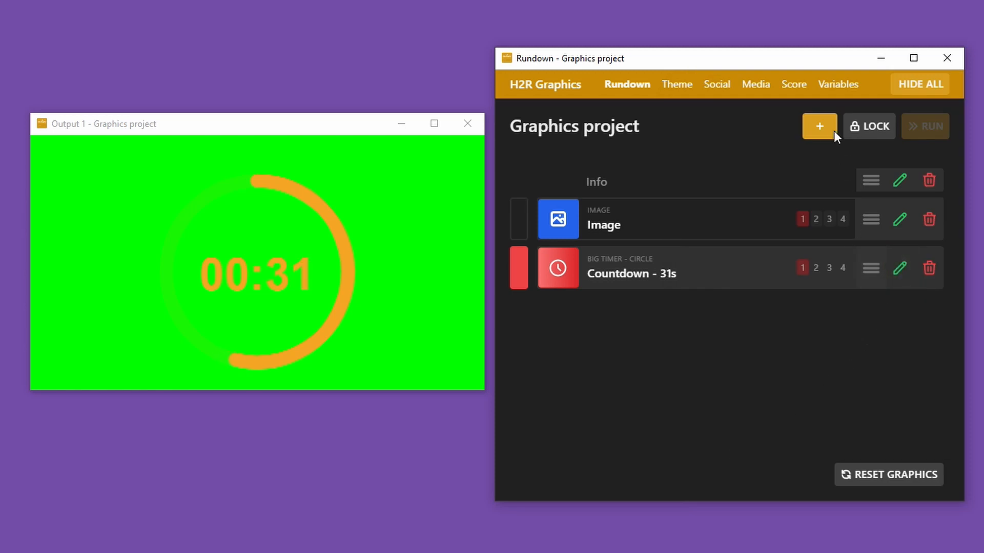
{"action": "left_click", "coordinate": [820, 128]}
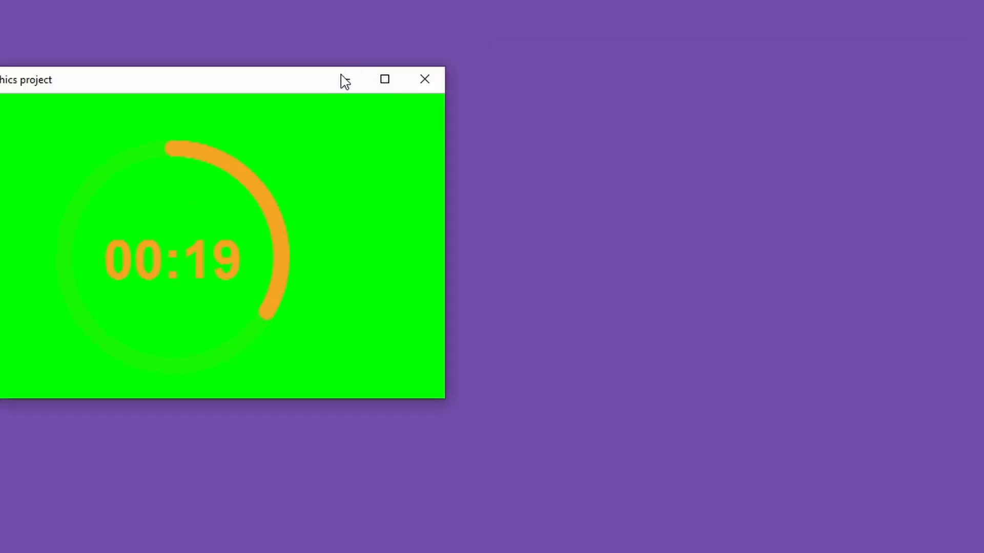
{"action": "left_click", "coordinate": [344, 80]}
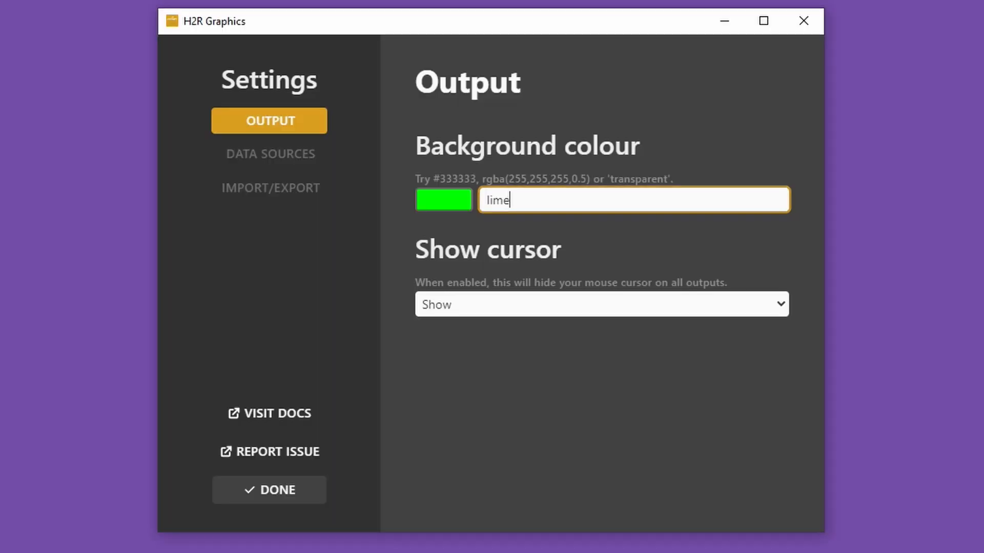
{"action": "left_click", "coordinate": [314, 487]}
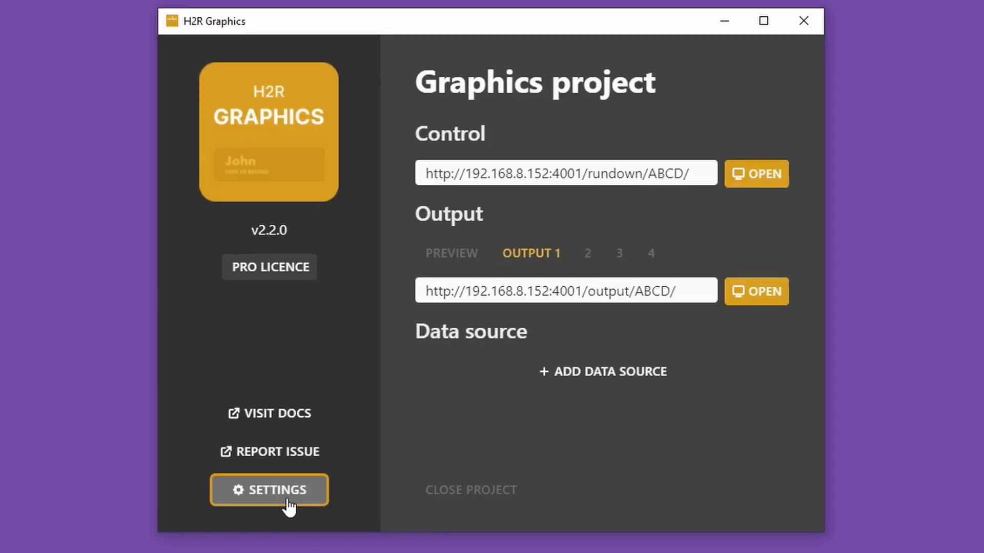
- Rename the Graphics project to "My new project"
{"action": "left_click", "coordinate": [554, 82]}
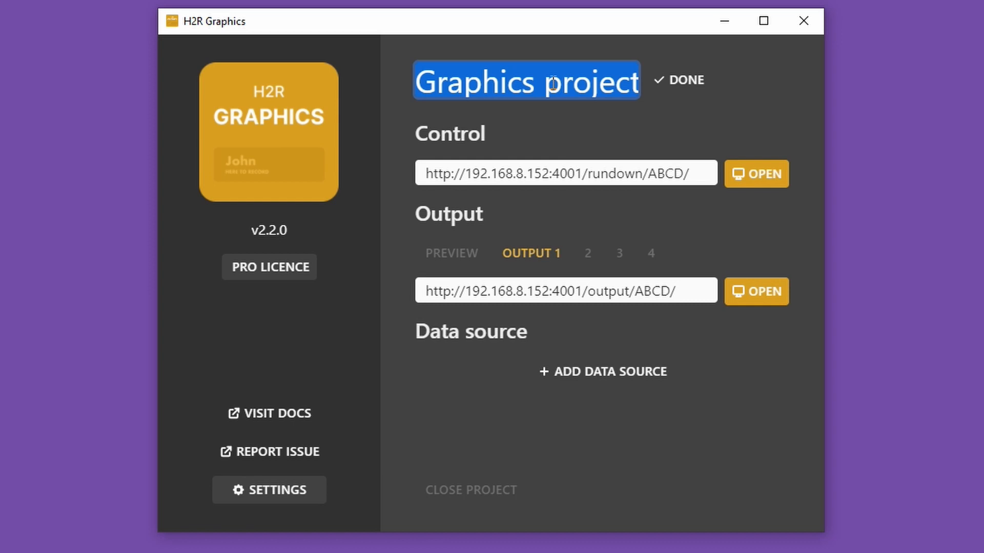
{"action": "type", "text": "My new proke"}
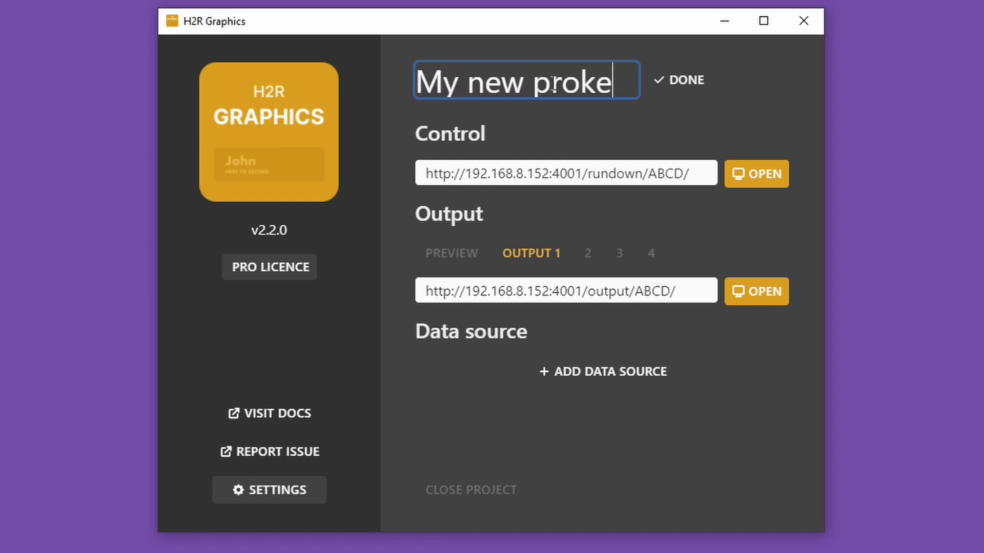
{"action": "key", "text": "BackSpace"}
{"action": "key", "text": "BackSpace"}
{"action": "type", "text": "ject"}
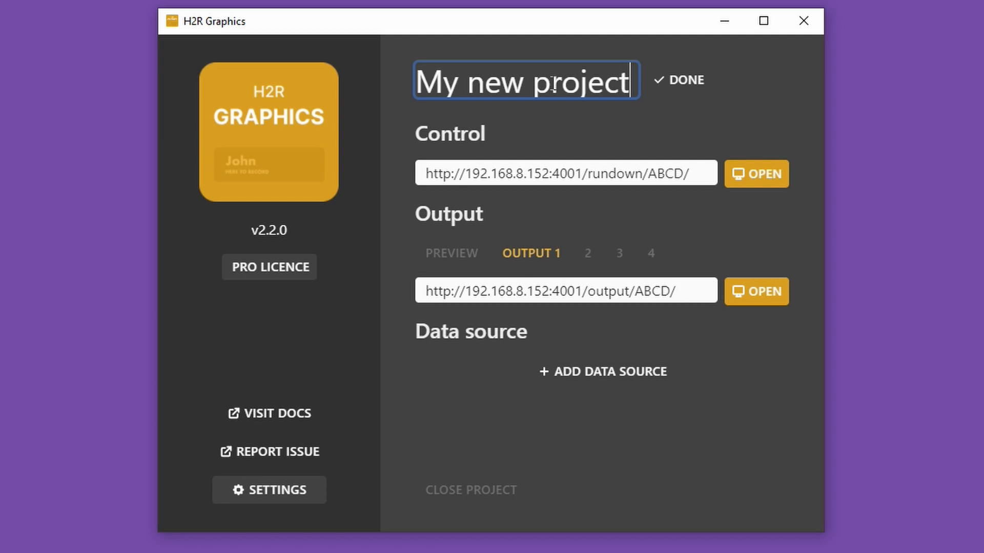
{"action": "left_click", "coordinate": [679, 83]}
{"action": "left_click", "coordinate": [529, 88]}
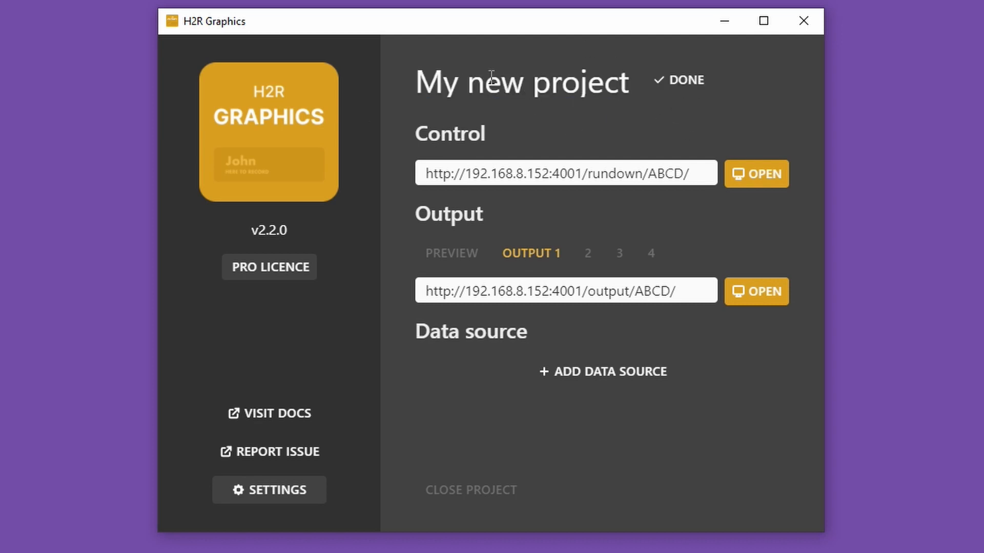
{"action": "triple_click", "coordinate": [447, 86]}
{"action": "left_click", "coordinate": [611, 109]}
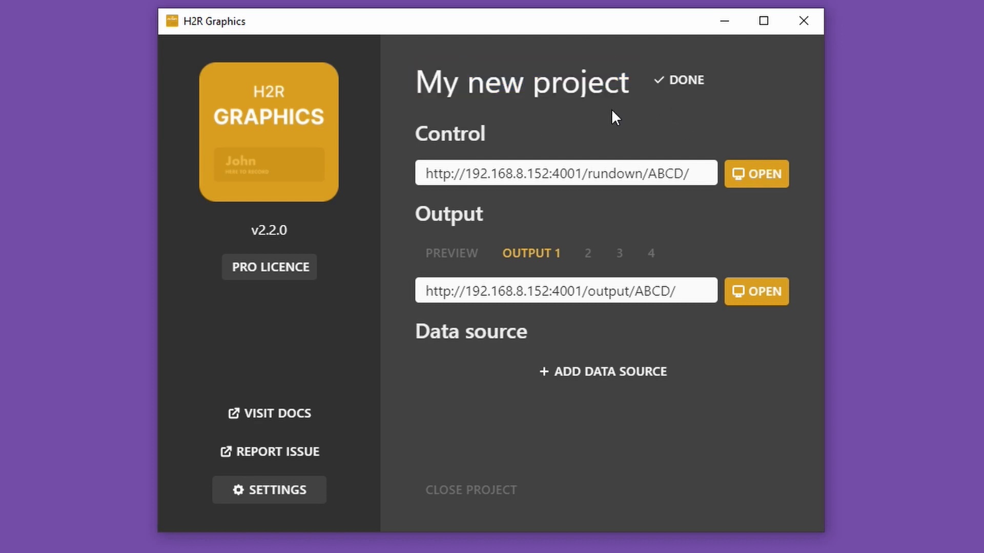
{"action": "left_click", "coordinate": [689, 81]}
- Close the current project, and create a new project named "Project 2"
{"action": "left_click", "coordinate": [469, 489]}
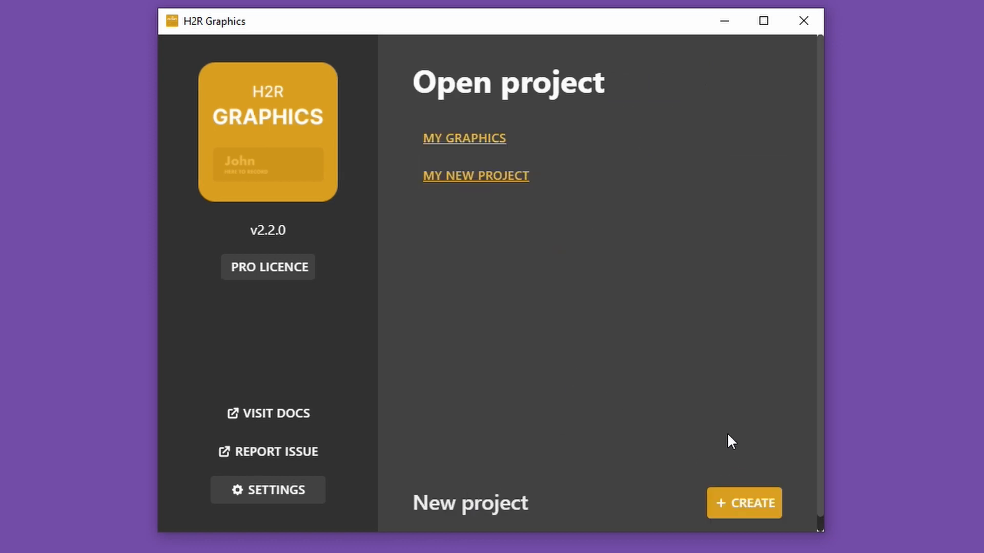
{"action": "left_click", "coordinate": [736, 505]}
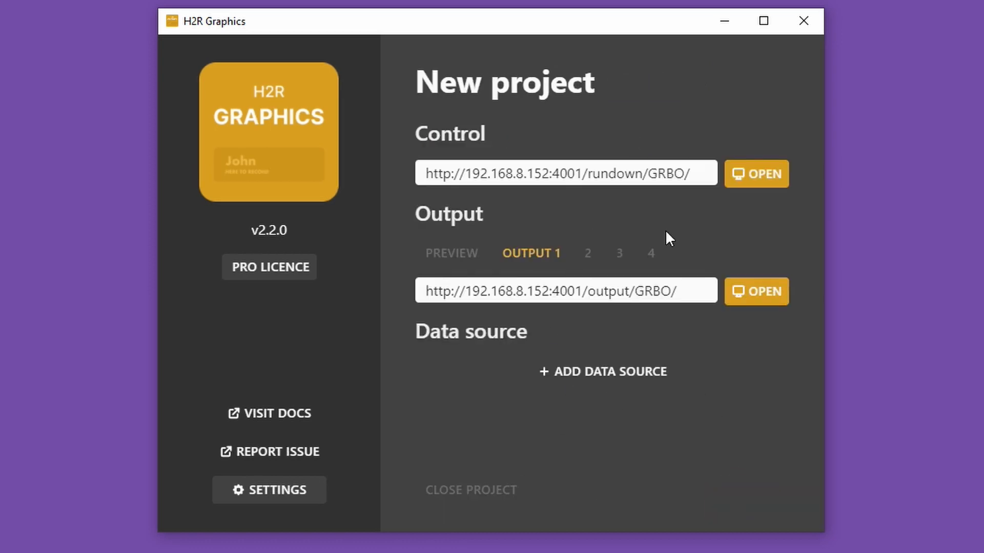
{"action": "triple_click", "coordinate": [517, 81]}
{"action": "type", "text": "Project 2"}
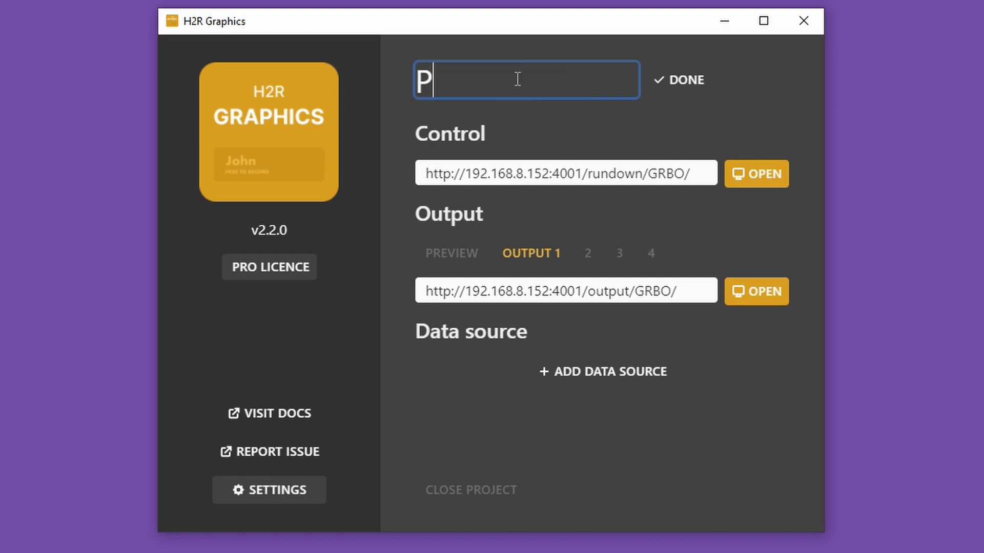
{"action": "left_click", "coordinate": [687, 86]}
- Close Project 2, open the "My graphics" project and rename it to "Live stream"
{"action": "left_click", "coordinate": [474, 493]}
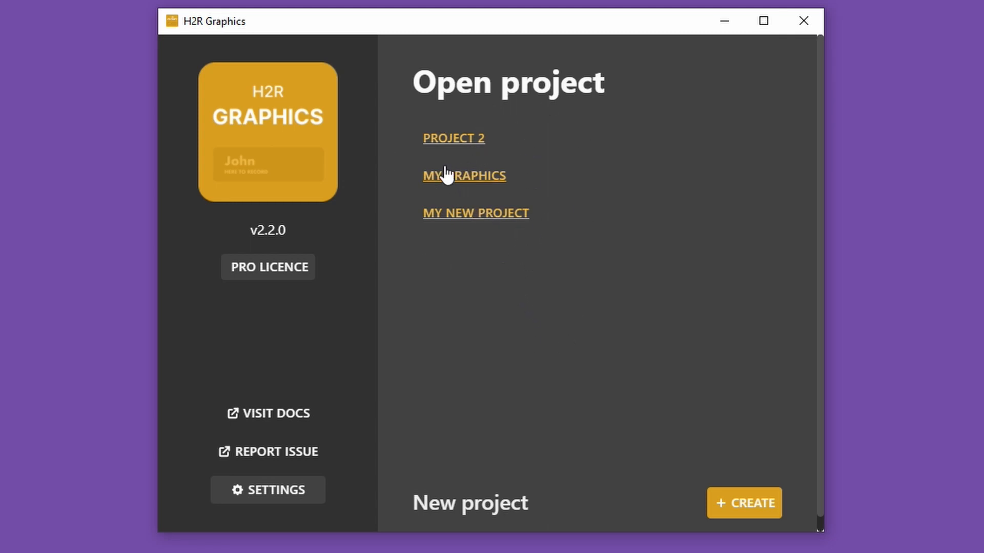
{"action": "left_click", "coordinate": [490, 182]}
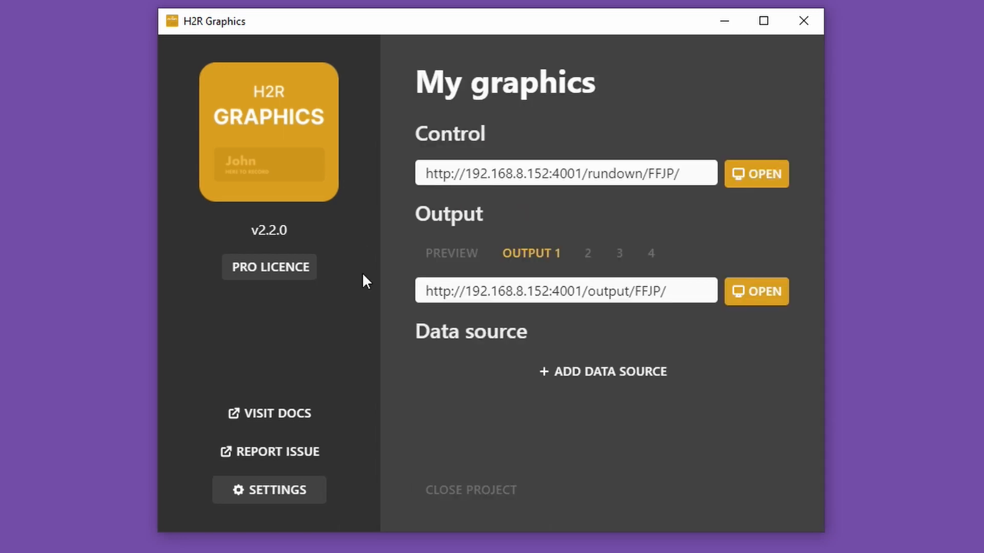
{"action": "triple_click", "coordinate": [469, 83]}
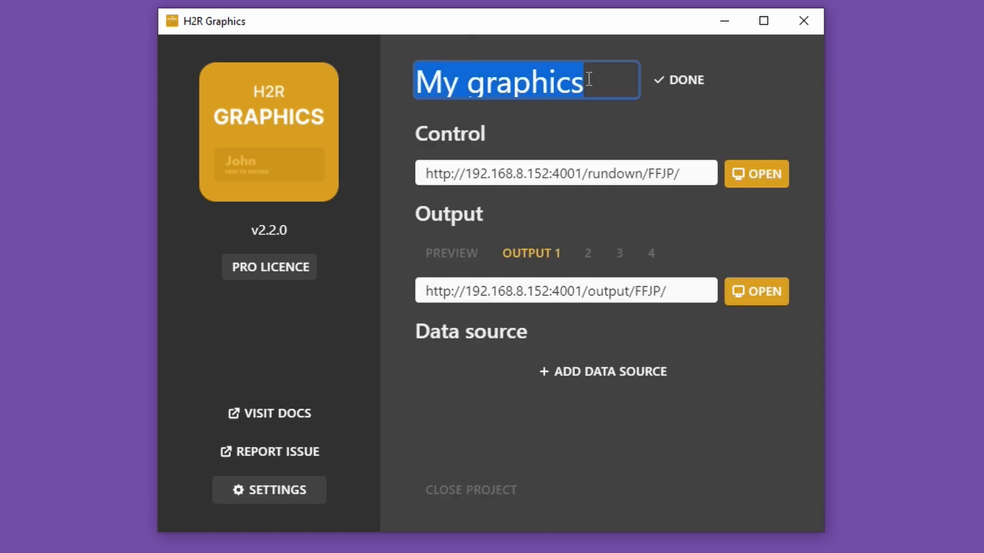
{"action": "type", "text": "Live stream"}
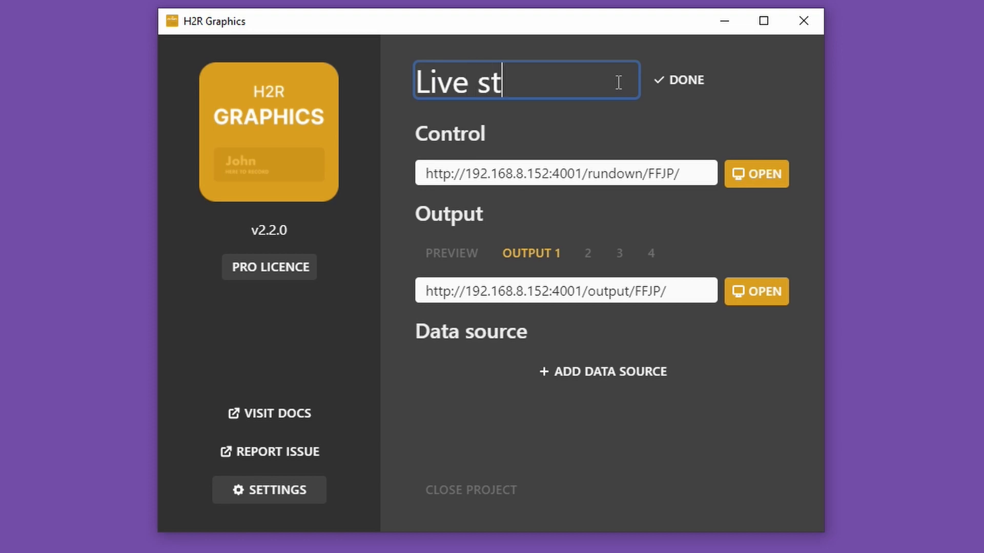
{"action": "left_click", "coordinate": [683, 81]}
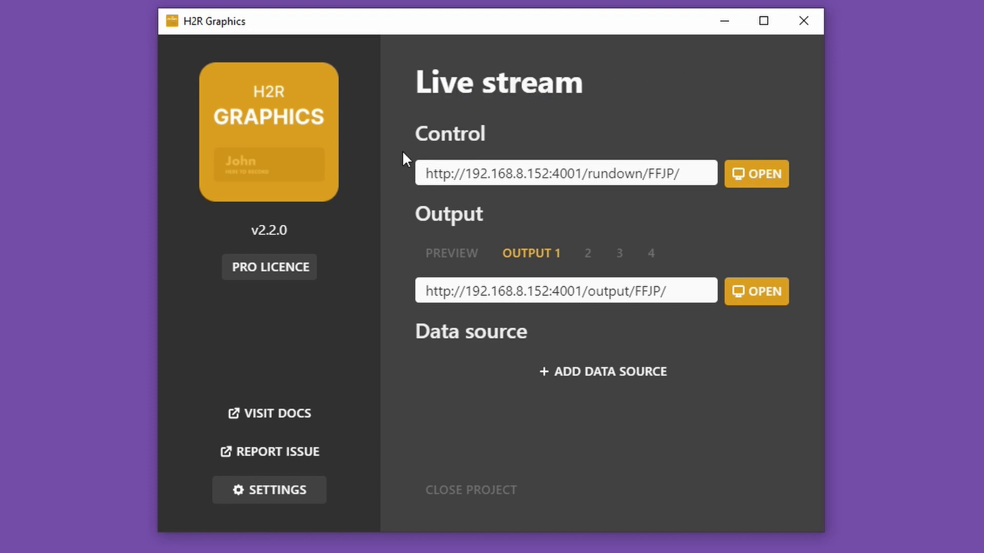
- Close the Live stream project, open "My new project" and rename it to "Client project"
{"action": "left_click", "coordinate": [509, 492]}
{"action": "left_click", "coordinate": [488, 214]}
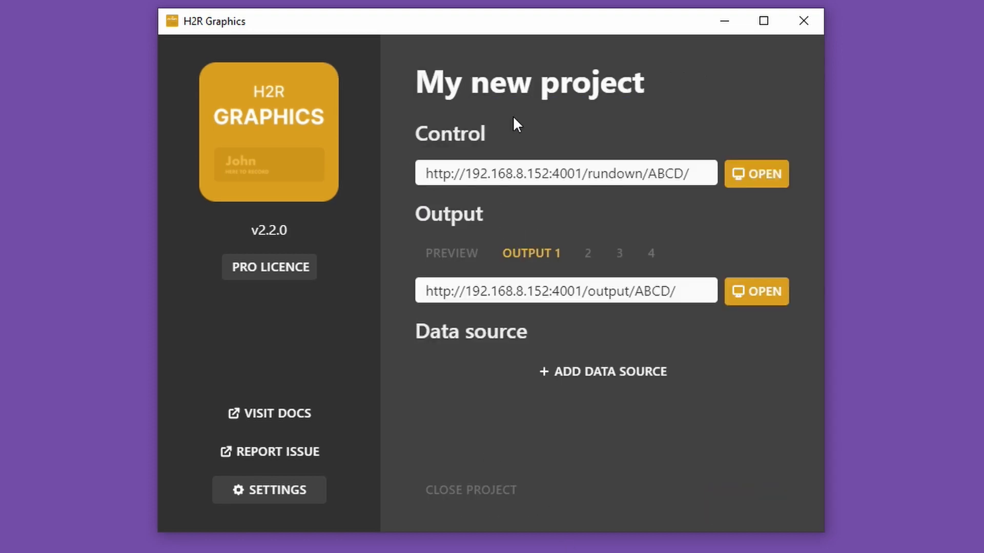
{"action": "left_click", "coordinate": [520, 82]}
{"action": "triple_click", "coordinate": [521, 82]}
{"action": "type", "text": "Client prohe"}
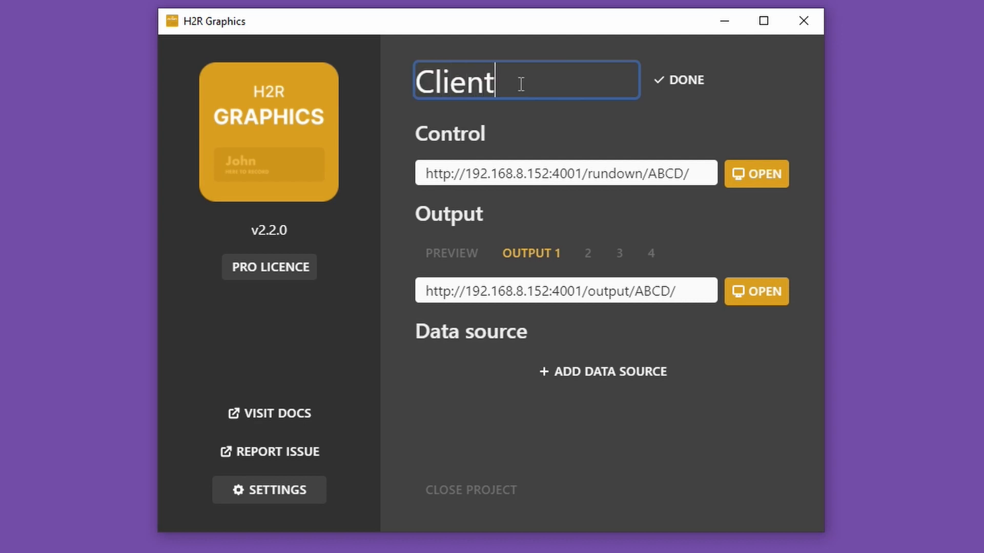
{"action": "key", "text": "BackSpace"}
{"action": "key", "text": "BackSpace"}
{"action": "type", "text": "ject"}
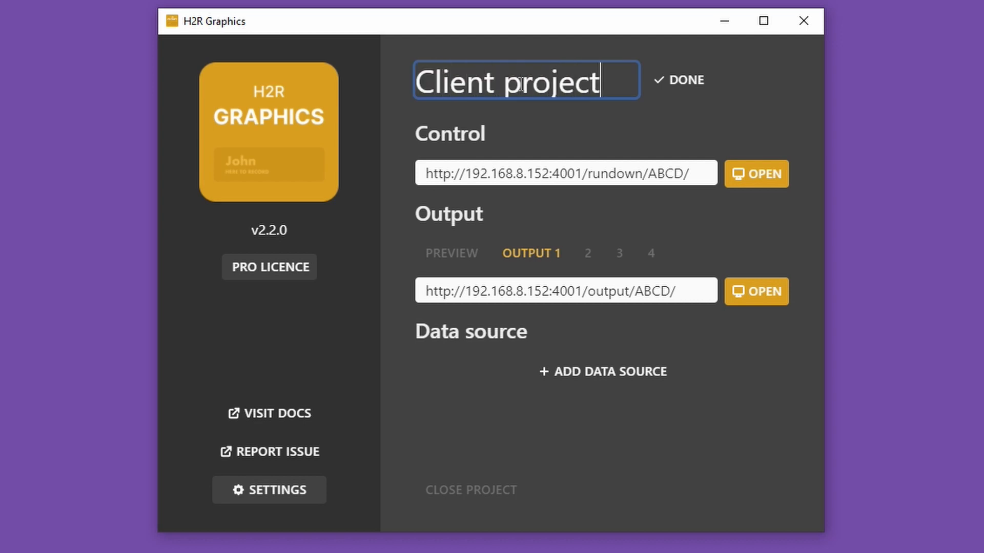
{"action": "left_click", "coordinate": [681, 80]}
- Close Client project, open Project 2 with its control window, and open the application settings
{"action": "left_click", "coordinate": [495, 491]}
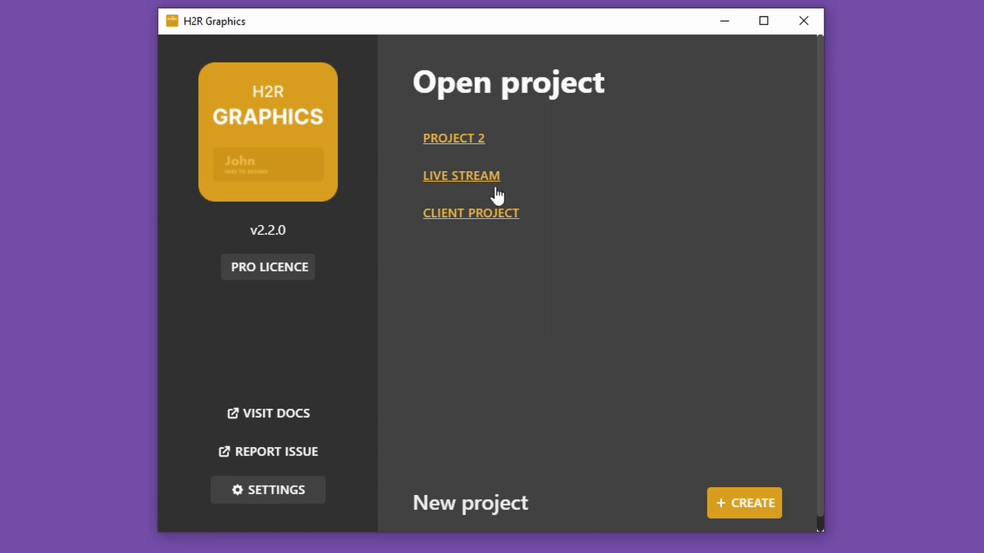
{"action": "left_click", "coordinate": [476, 139]}
{"action": "left_click", "coordinate": [749, 176]}
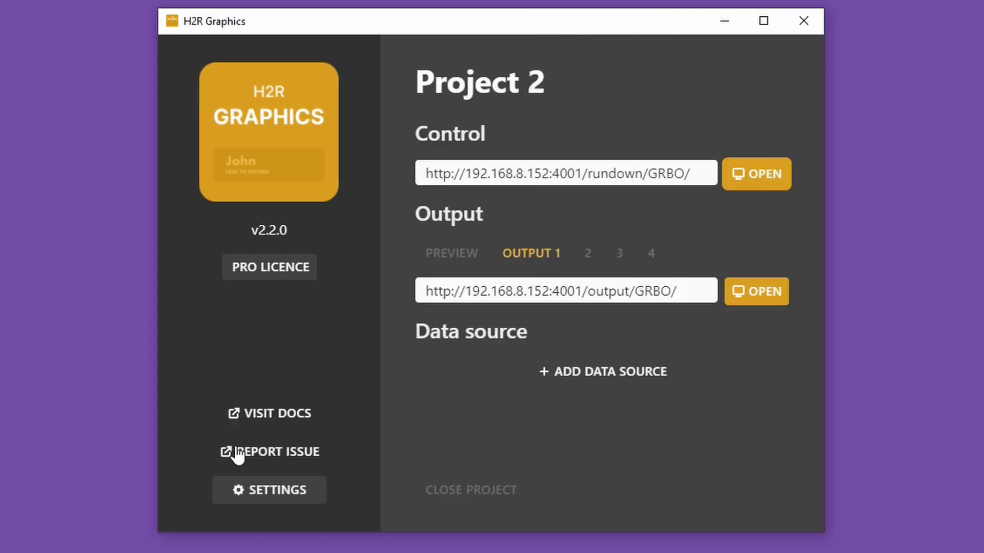
{"action": "left_click", "coordinate": [265, 493]}
{"action": "left_click", "coordinate": [294, 196]}
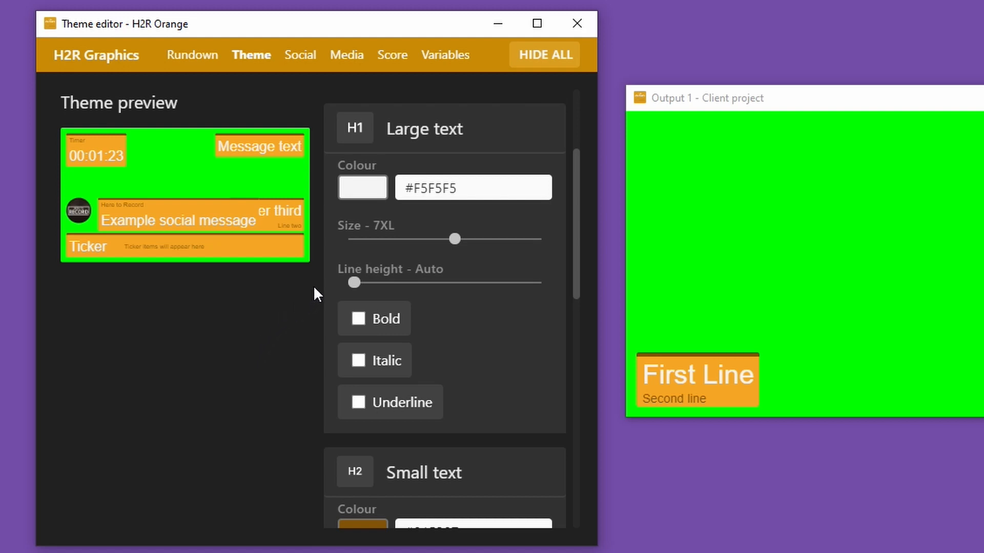
- Set the H2R Orange theme's line height to 3 for Large text and 7 for Small text
{"action": "left_click_drag", "start_coordinate": [353, 283], "coordinate": [400, 284]}
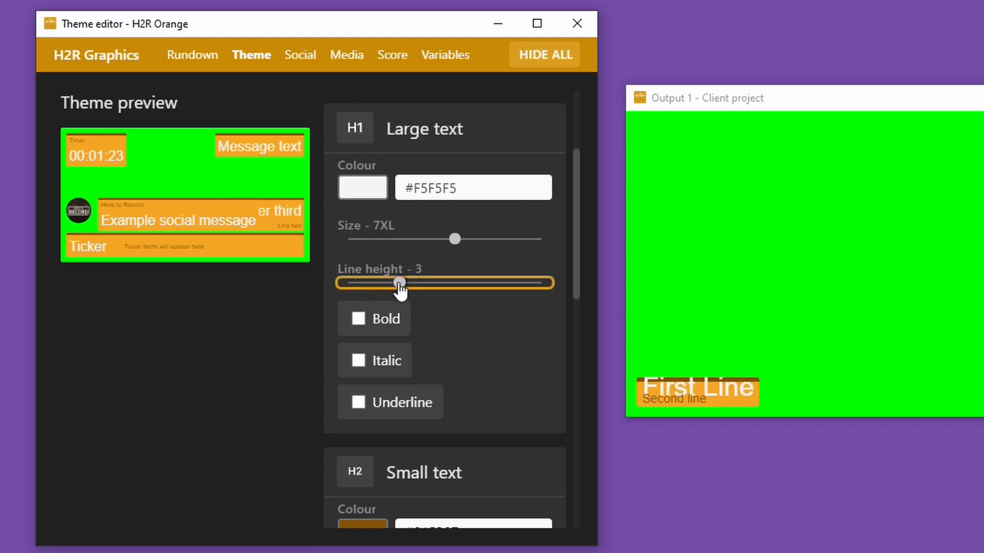
{"action": "scroll", "coordinate": [397, 467], "scroll_direction": "down", "scroll_amount": 3}
{"action": "left_click_drag", "start_coordinate": [354, 454], "coordinate": [445, 452]}
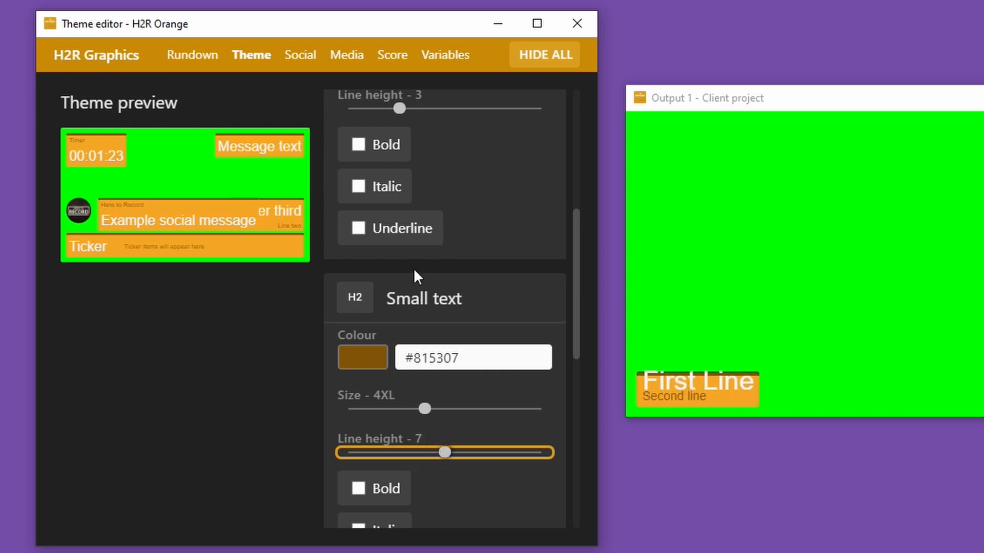
{"action": "scroll", "coordinate": [415, 276], "scroll_direction": "up", "scroll_amount": 6}
{"action": "scroll", "coordinate": [424, 292], "scroll_direction": "down", "scroll_amount": 7}
- Set the theme's background colour to transparent and turn off its top border
{"action": "scroll", "coordinate": [415, 358], "scroll_direction": "down", "scroll_amount": 5}
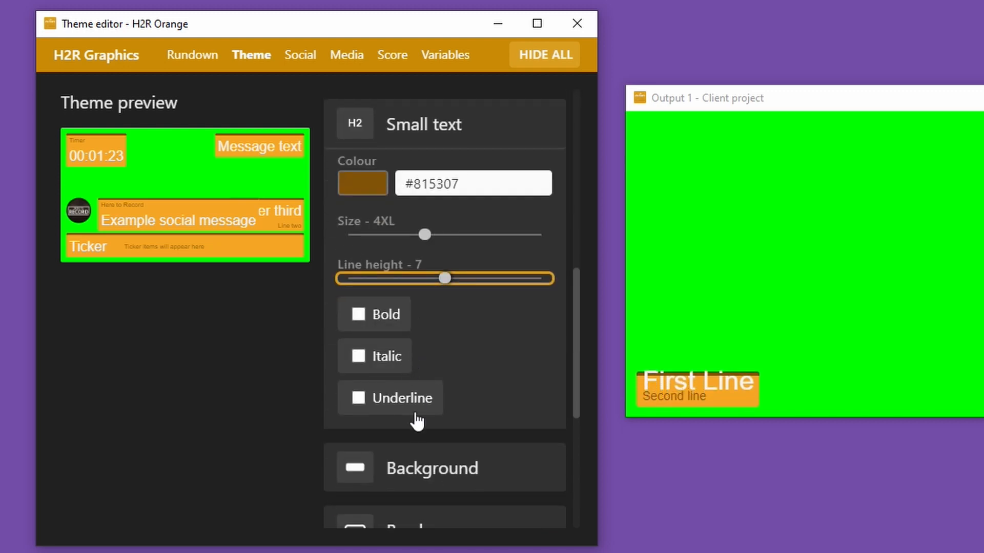
{"action": "left_click_drag", "start_coordinate": [478, 353], "coordinate": [342, 342]}
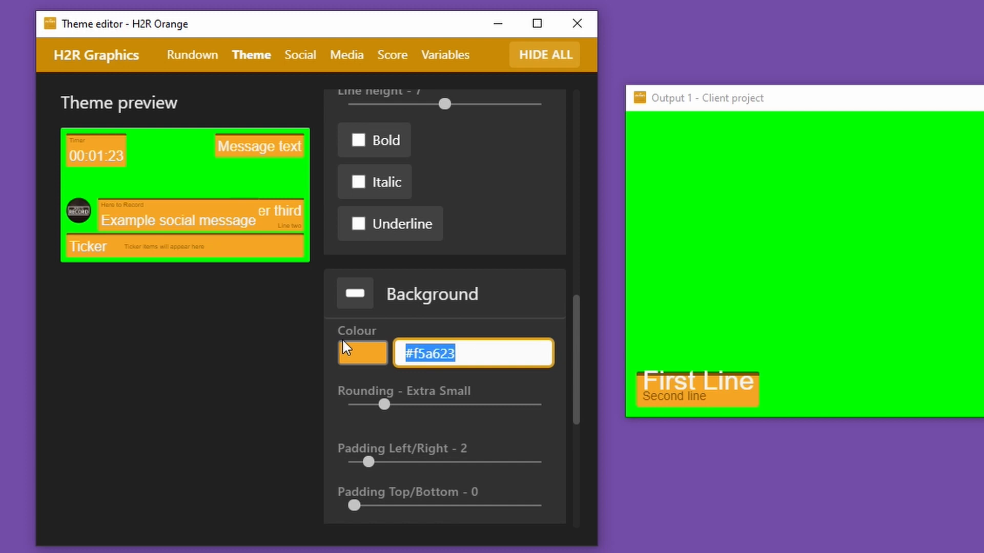
{"action": "type", "text": "transparent"}
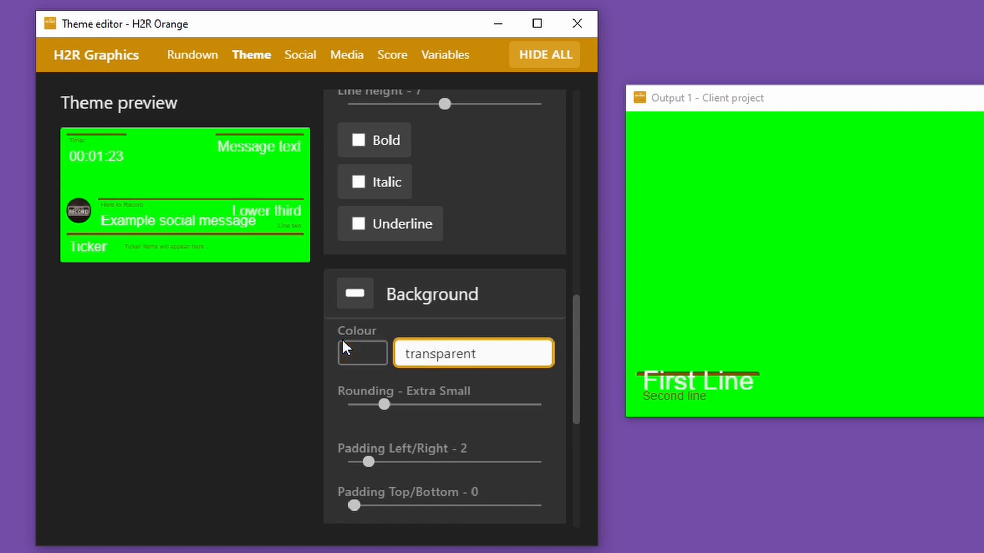
{"action": "left_click", "coordinate": [461, 286]}
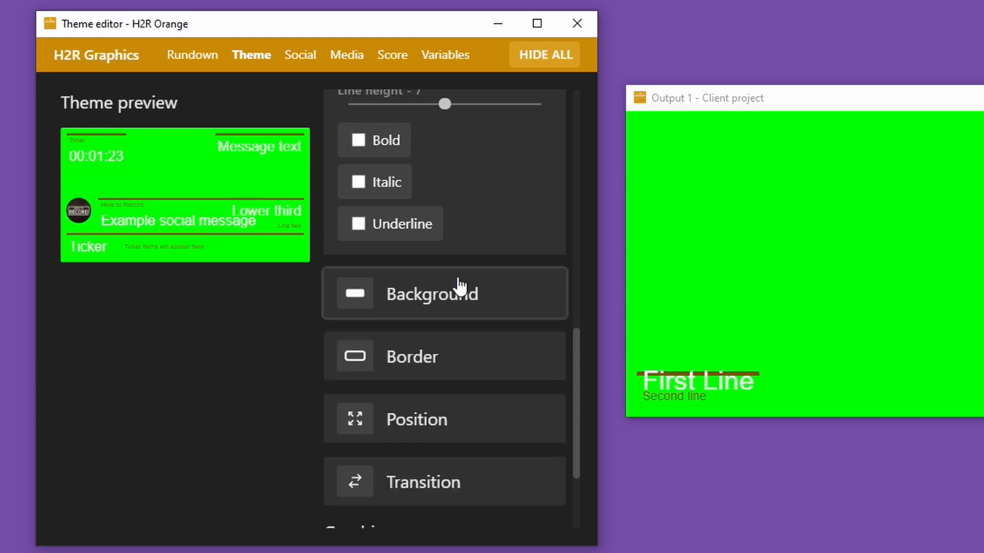
{"action": "left_click", "coordinate": [417, 353]}
{"action": "left_click", "coordinate": [369, 404]}
- Set the theme's Small text line height to 5 and its size to 5XL
{"action": "scroll", "coordinate": [416, 371], "scroll_direction": "up", "scroll_amount": 7}
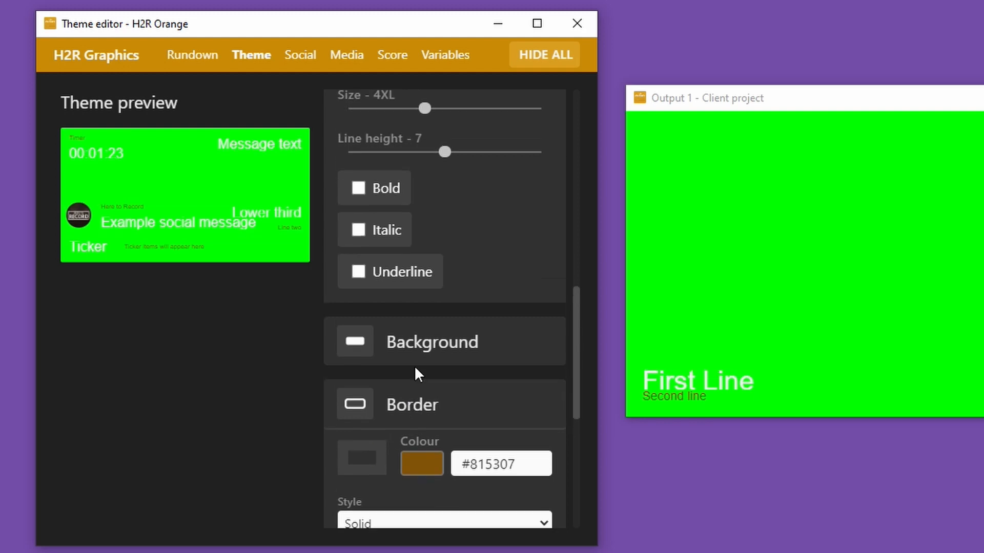
{"action": "scroll", "coordinate": [433, 369], "scroll_direction": "down", "scroll_amount": 1}
{"action": "scroll", "coordinate": [425, 307], "scroll_direction": "up", "scroll_amount": 3}
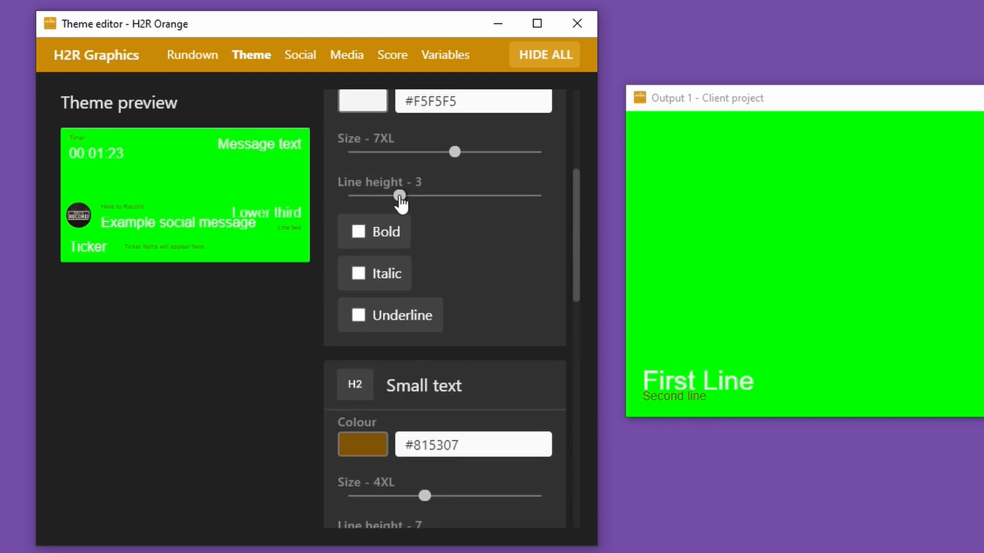
{"action": "mouse_move", "coordinate": [400, 196]}
{"action": "left_mouse_down"}
{"action": "mouse_move", "coordinate": [390, 198]}
{"action": "mouse_move", "coordinate": [451, 198]}
{"action": "mouse_move", "coordinate": [401, 206]}
{"action": "left_mouse_up"}
{"action": "scroll", "coordinate": [423, 420], "scroll_direction": "down", "scroll_amount": 2}
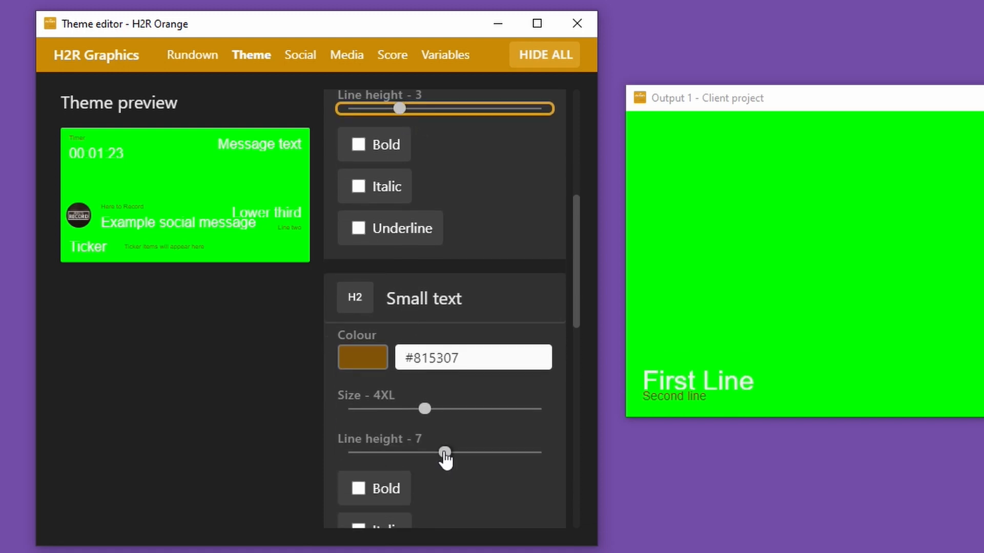
{"action": "left_click_drag", "start_coordinate": [444, 453], "coordinate": [423, 454]}
{"action": "mouse_move", "coordinate": [425, 409]}
{"action": "left_mouse_down"}
{"action": "mouse_move", "coordinate": [446, 413]}
{"action": "mouse_move", "coordinate": [437, 413]}
{"action": "left_mouse_up"}
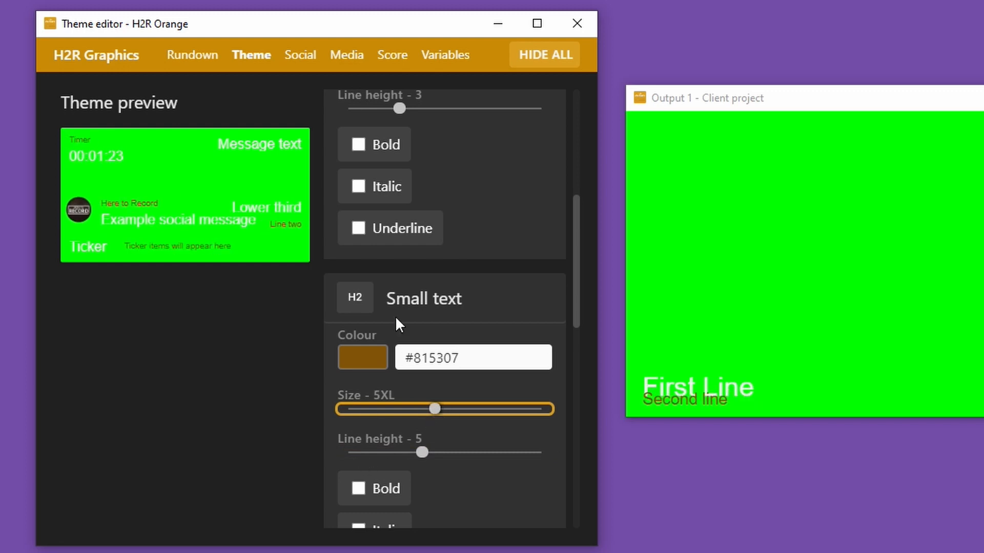
- Try adjusting the theme's Large text size, and leave it at 7XL
{"action": "scroll", "coordinate": [398, 323], "scroll_direction": "up", "scroll_amount": 2}
{"action": "left_click", "coordinate": [446, 152]}
{"action": "mouse_move", "coordinate": [448, 157]}
{"action": "left_mouse_down"}
{"action": "mouse_move", "coordinate": [428, 156]}
{"action": "mouse_move", "coordinate": [460, 163]}
{"action": "left_mouse_up"}
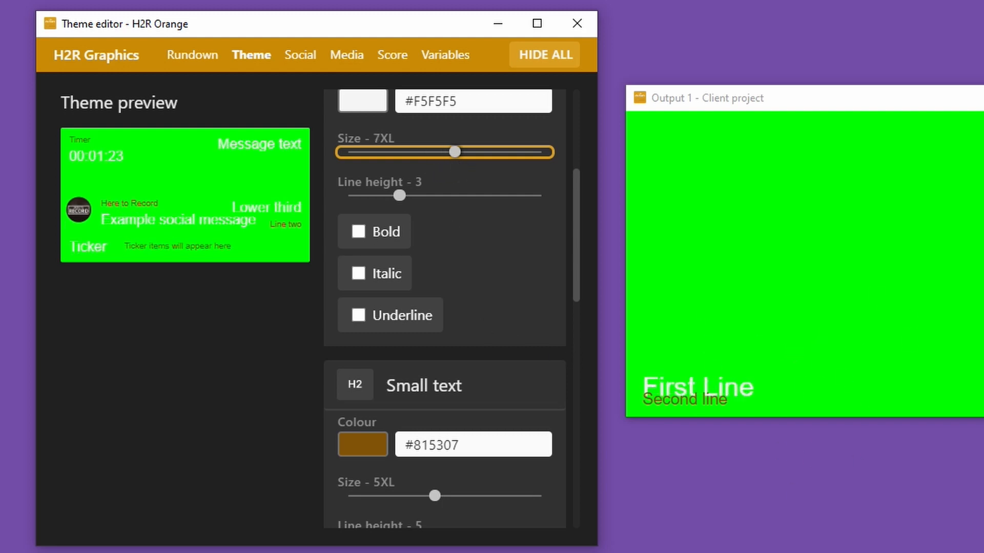
{"action": "left_click", "coordinate": [271, 366]}
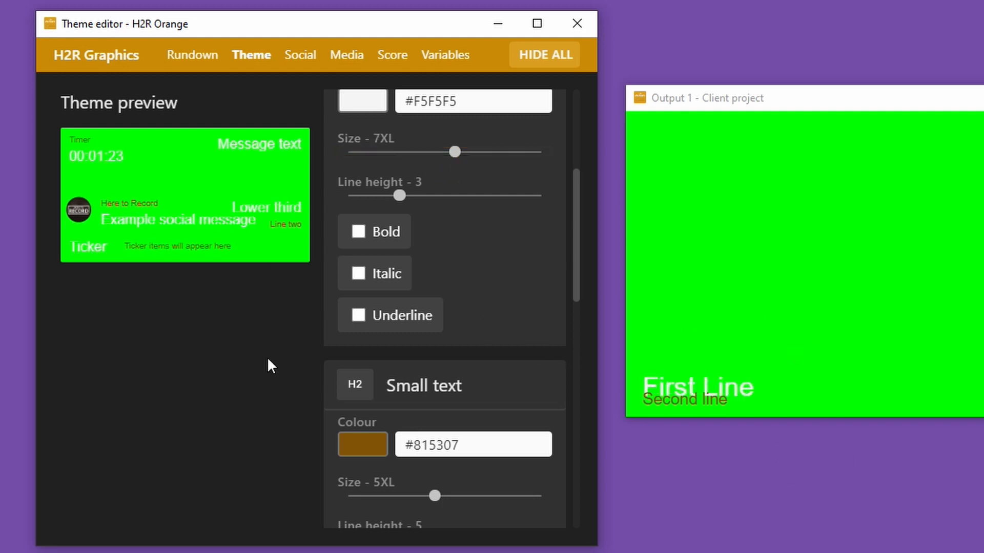
- Return to the Client project's rundown and move the Output 1 window slightly closer to it
{"action": "left_click", "coordinate": [190, 55]}
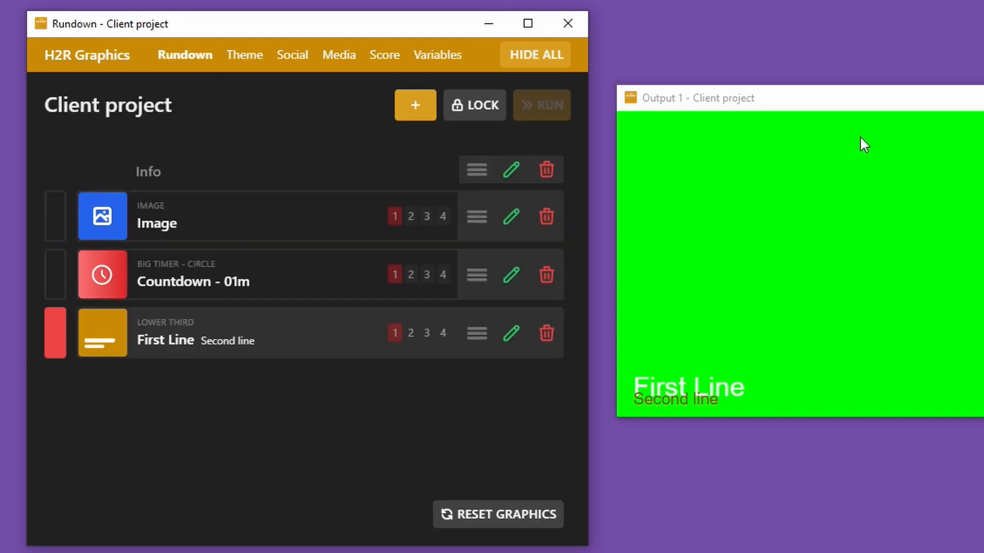
{"action": "left_click_drag", "start_coordinate": [825, 105], "coordinate": [812, 102]}
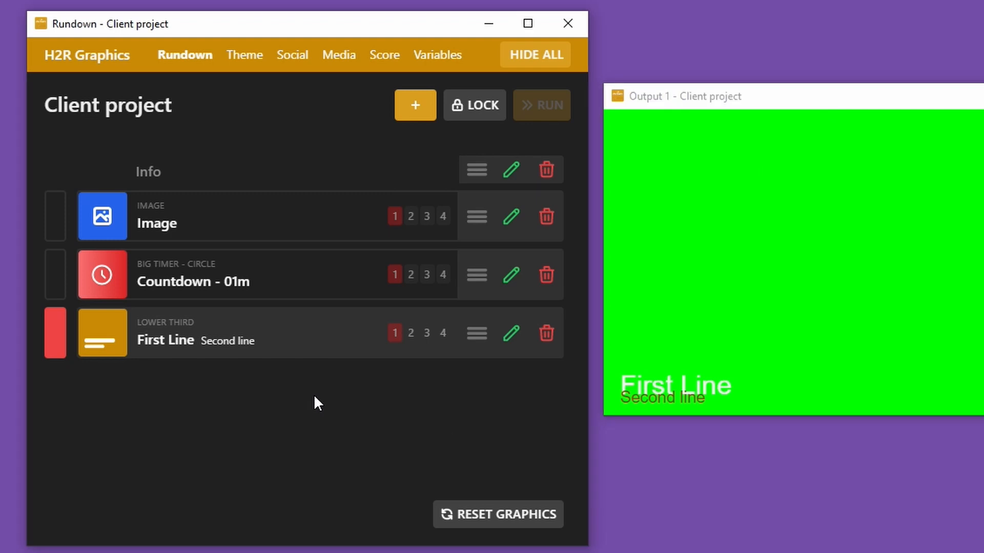